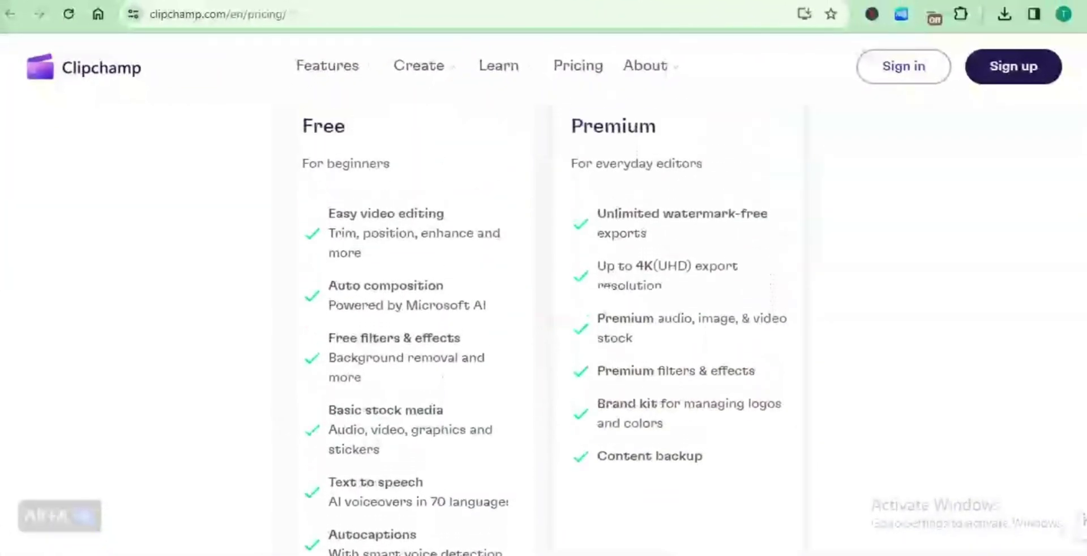
{"action": "scroll", "coordinate": [545, 326], "scroll_direction": "up", "scroll_amount": 1}
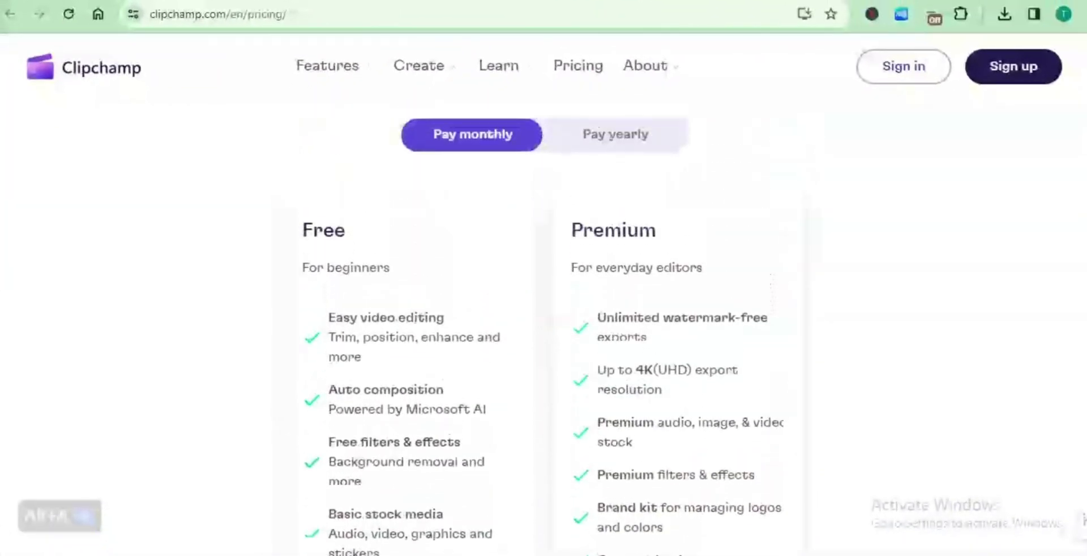
{"action": "scroll", "coordinate": [545, 327], "scroll_direction": "down", "scroll_amount": 1}
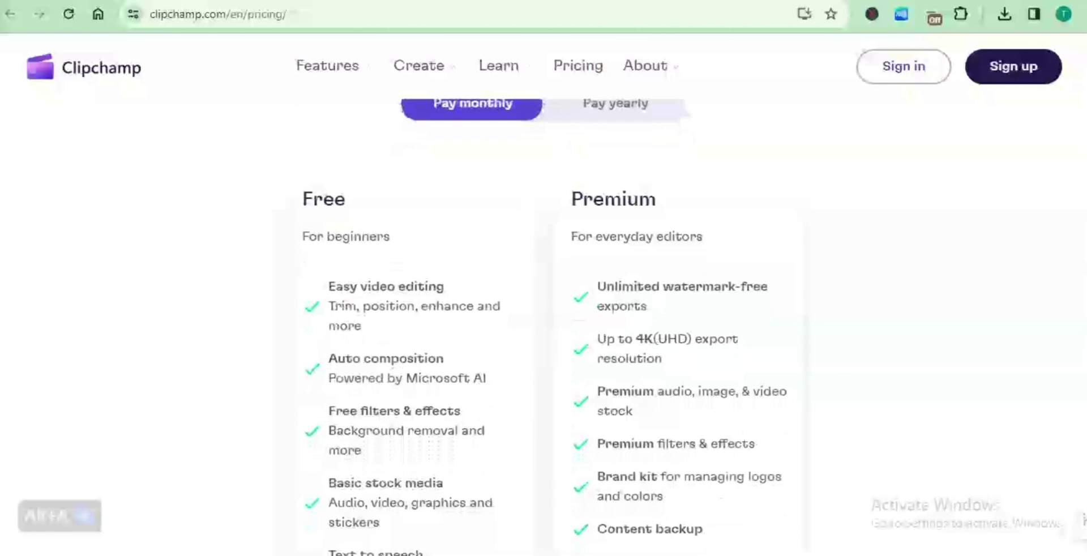
{"action": "scroll", "coordinate": [545, 326], "scroll_direction": "down", "scroll_amount": 1}
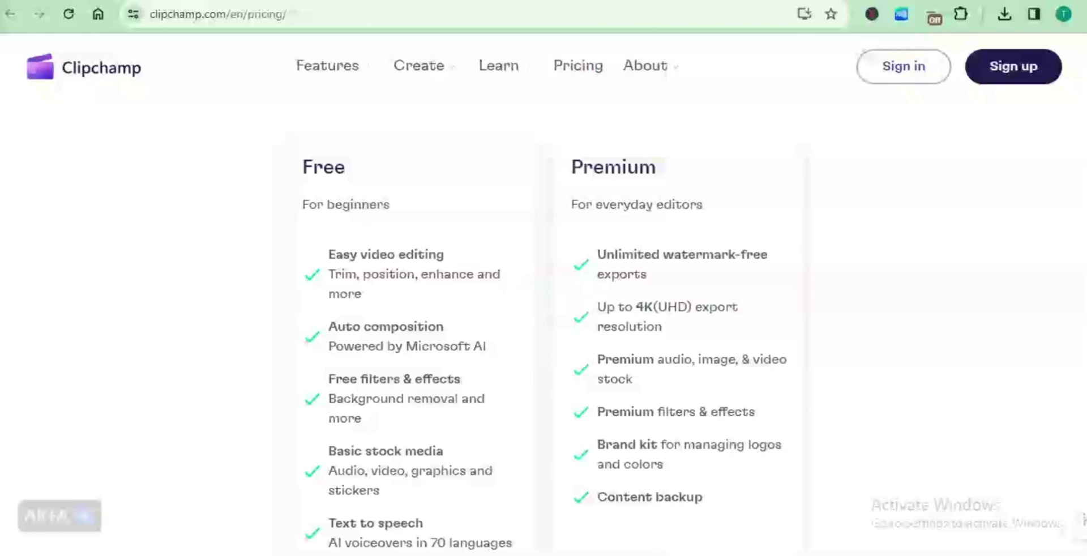
{"action": "scroll", "coordinate": [545, 326], "scroll_direction": "down", "scroll_amount": 1}
{"action": "scroll", "coordinate": [546, 326], "scroll_direction": "down", "scroll_amount": 1}
{"action": "scroll", "coordinate": [546, 326], "scroll_direction": "up", "scroll_amount": 1}
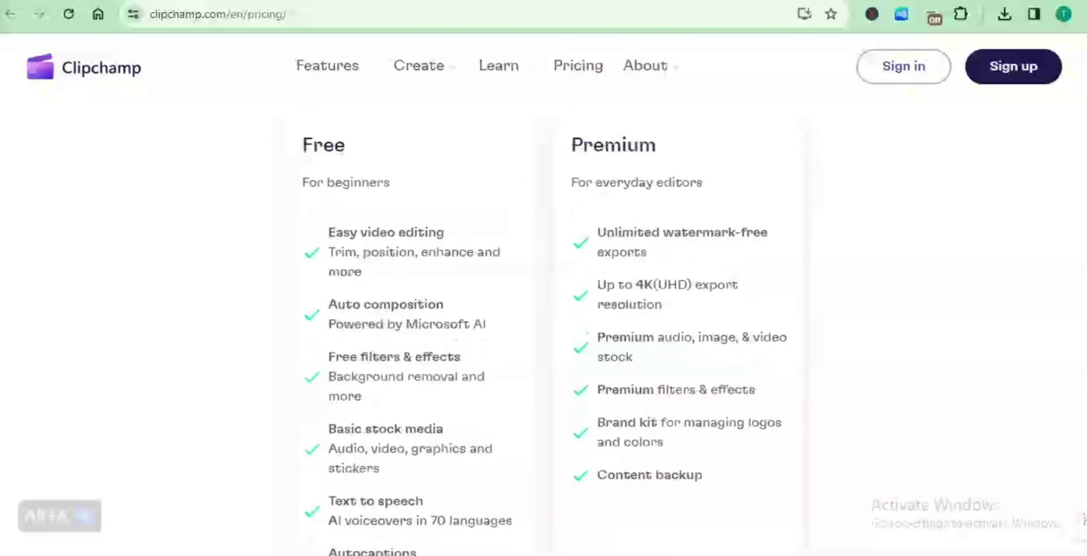
{"action": "scroll", "coordinate": [546, 326], "scroll_direction": "down", "scroll_amount": 1}
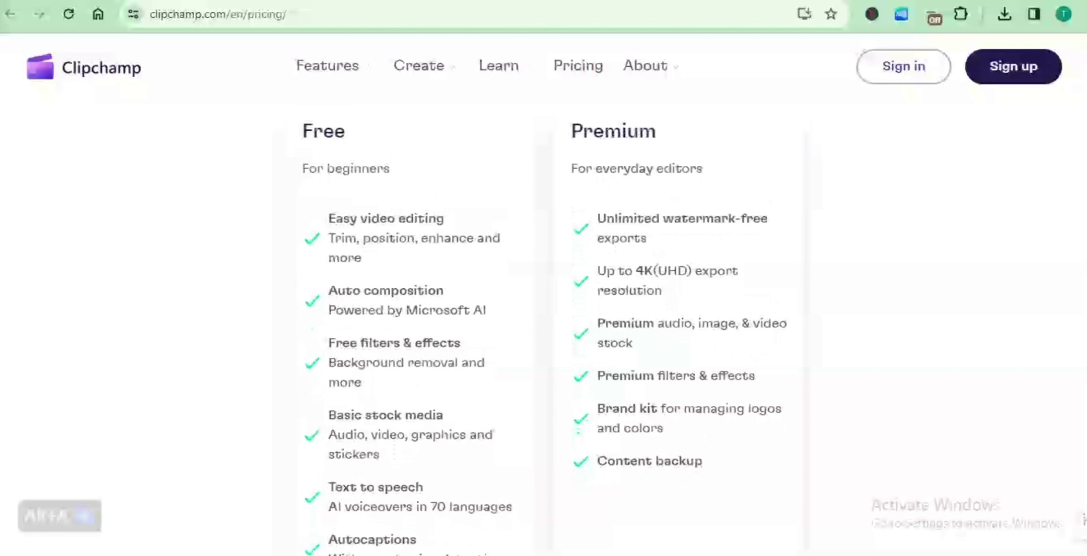
{"action": "scroll", "coordinate": [545, 327], "scroll_direction": "down", "scroll_amount": 5}
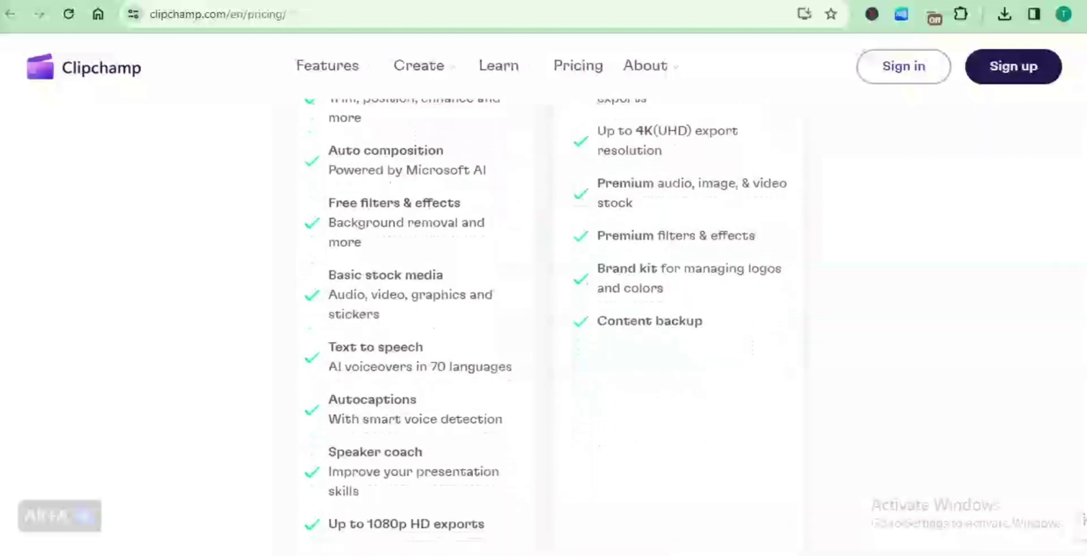
{"action": "scroll", "coordinate": [545, 327], "scroll_direction": "down", "scroll_amount": 2}
{"action": "scroll", "coordinate": [545, 326], "scroll_direction": "up", "scroll_amount": 5}
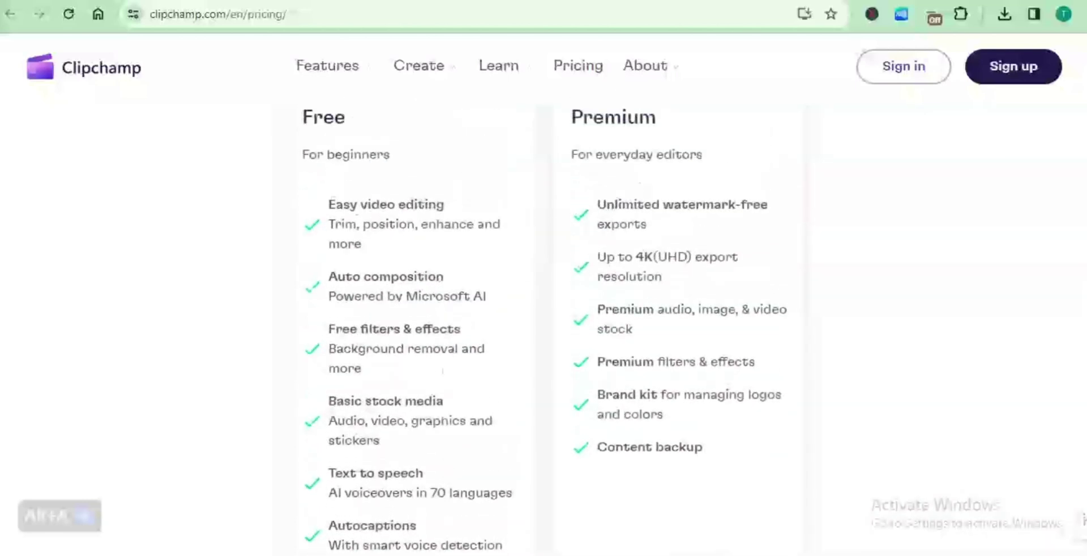
{"action": "scroll", "coordinate": [545, 326], "scroll_direction": "down", "scroll_amount": 3}
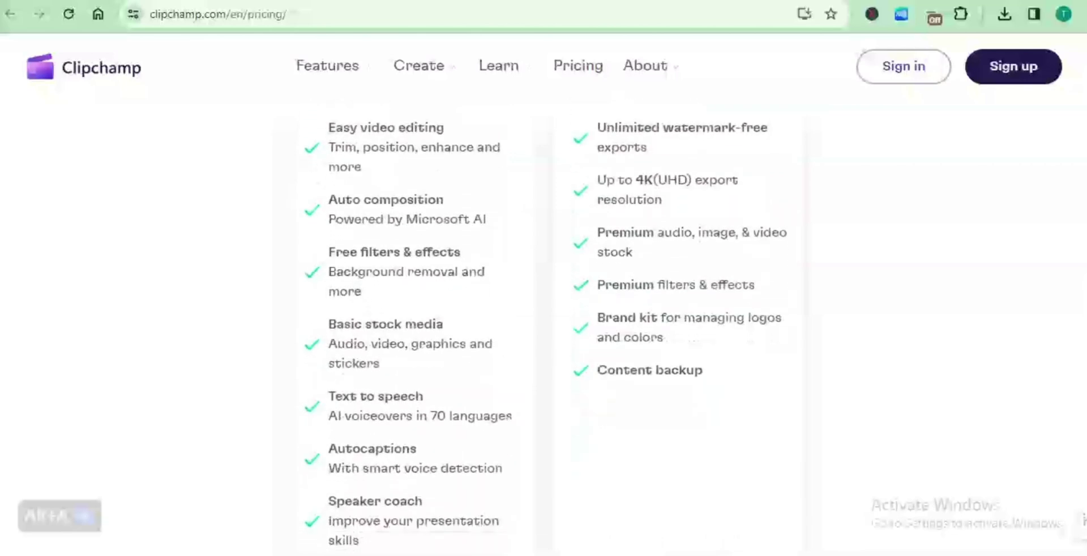
{"action": "scroll", "coordinate": [545, 327], "scroll_direction": "down", "scroll_amount": 2}
{"action": "scroll", "coordinate": [545, 326], "scroll_direction": "up", "scroll_amount": 2}
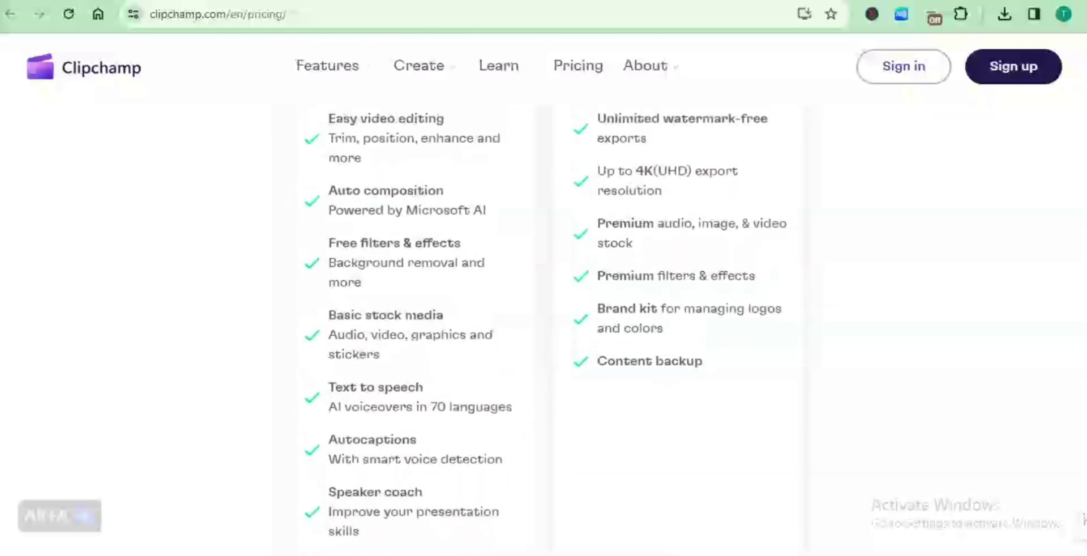
{"action": "scroll", "coordinate": [545, 326], "scroll_direction": "down", "scroll_amount": 3}
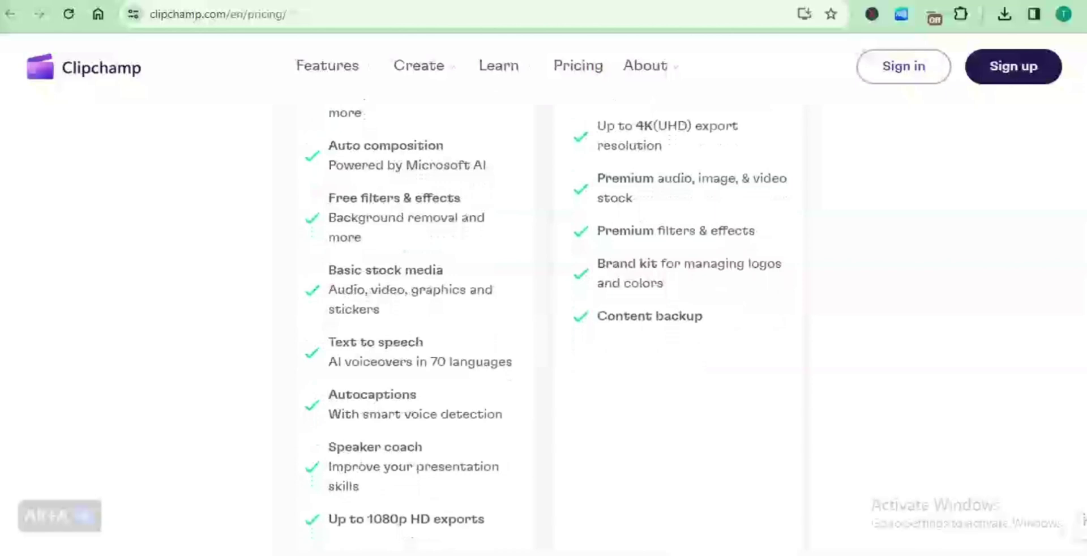
{"action": "scroll", "coordinate": [545, 326], "scroll_direction": "down", "scroll_amount": 1}
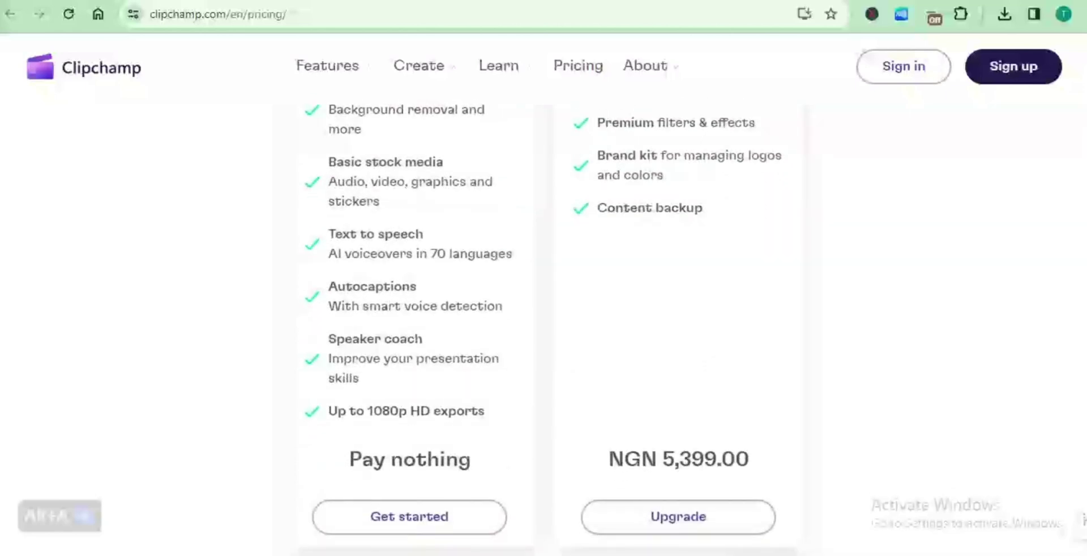
{"action": "scroll", "coordinate": [545, 326], "scroll_direction": "up", "scroll_amount": 5}
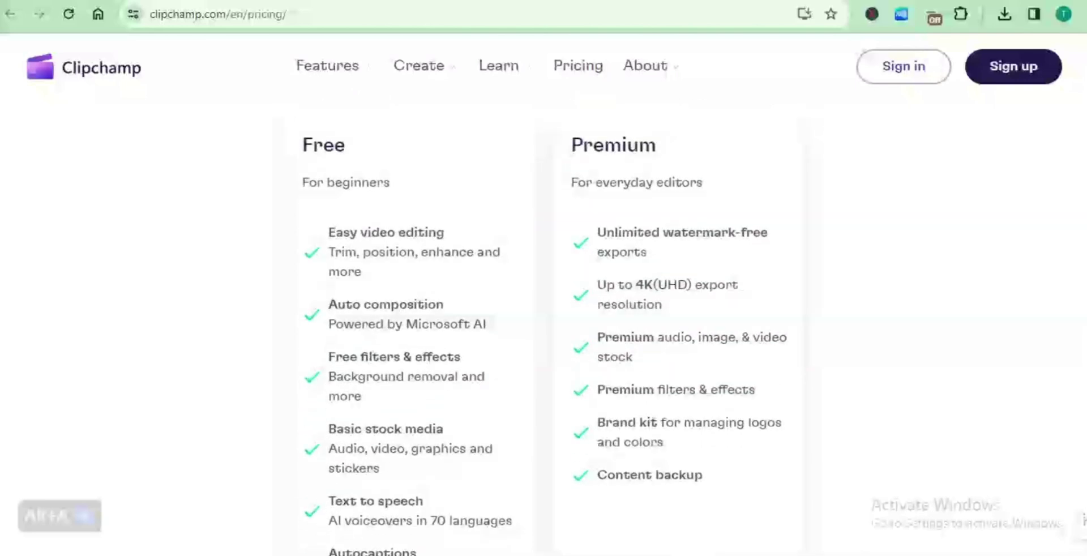
{"action": "scroll", "coordinate": [546, 326], "scroll_direction": "down", "scroll_amount": 5}
{"action": "scroll", "coordinate": [545, 326], "scroll_direction": "up", "scroll_amount": 3}
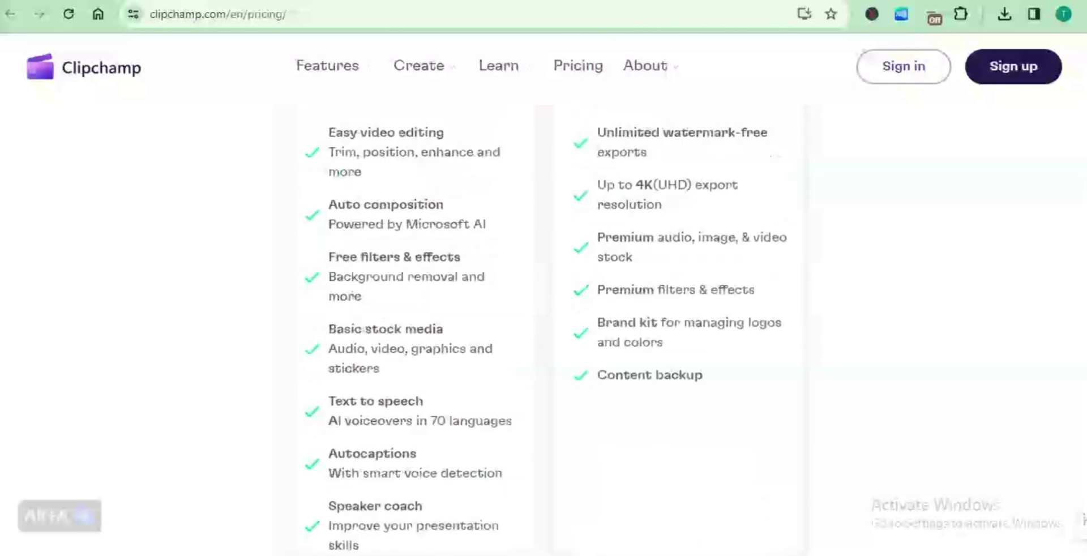
{"action": "scroll", "coordinate": [545, 327], "scroll_direction": "up", "scroll_amount": 3}
{"action": "scroll", "coordinate": [545, 326], "scroll_direction": "down", "scroll_amount": 2}
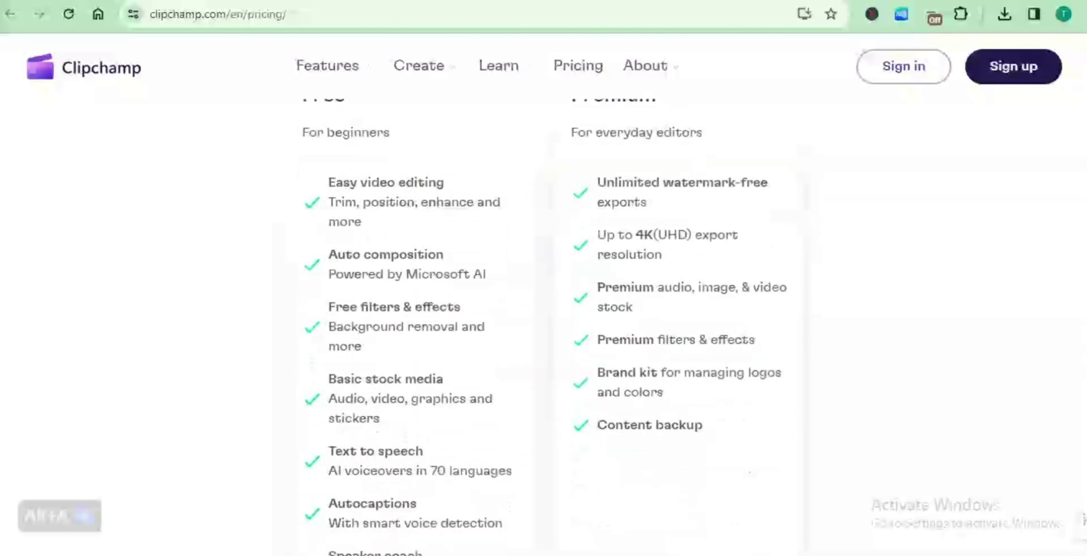
{"action": "scroll", "coordinate": [545, 326], "scroll_direction": "down", "scroll_amount": 14}
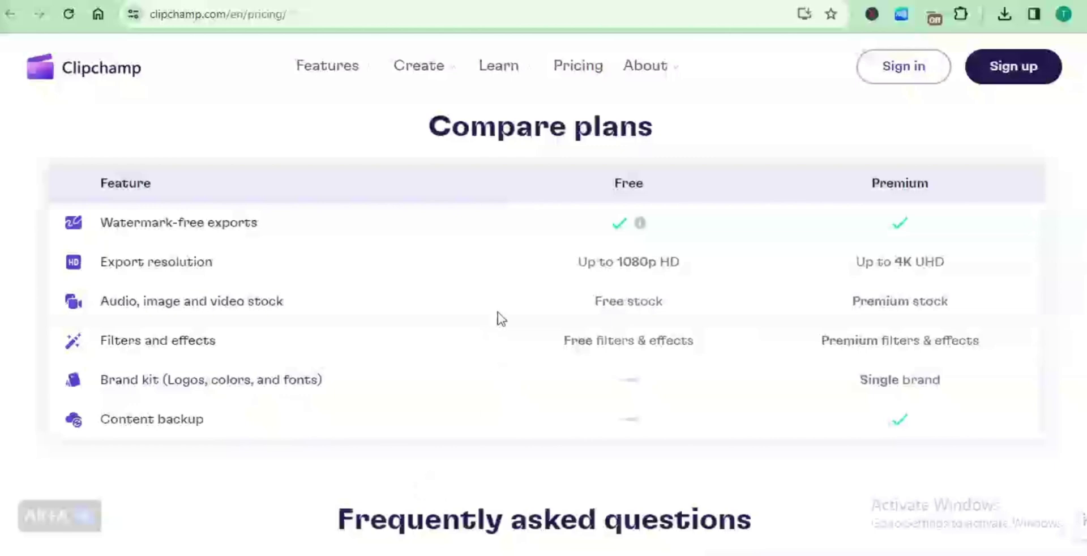
- Go back to the Clipchamp homepage and start the free web app
{"action": "left_click", "coordinate": [25, 13]}
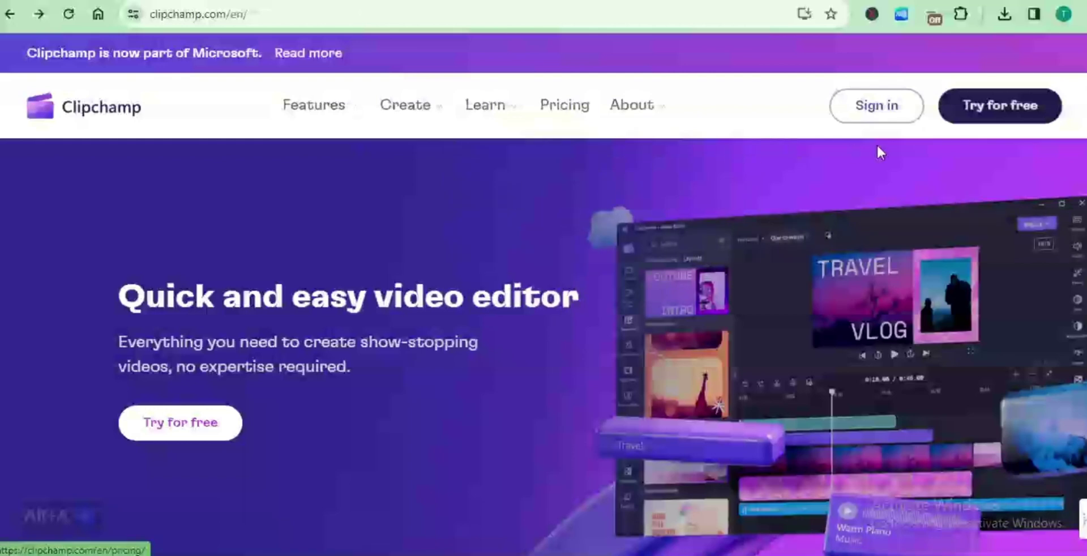
{"action": "left_click", "coordinate": [1027, 111]}
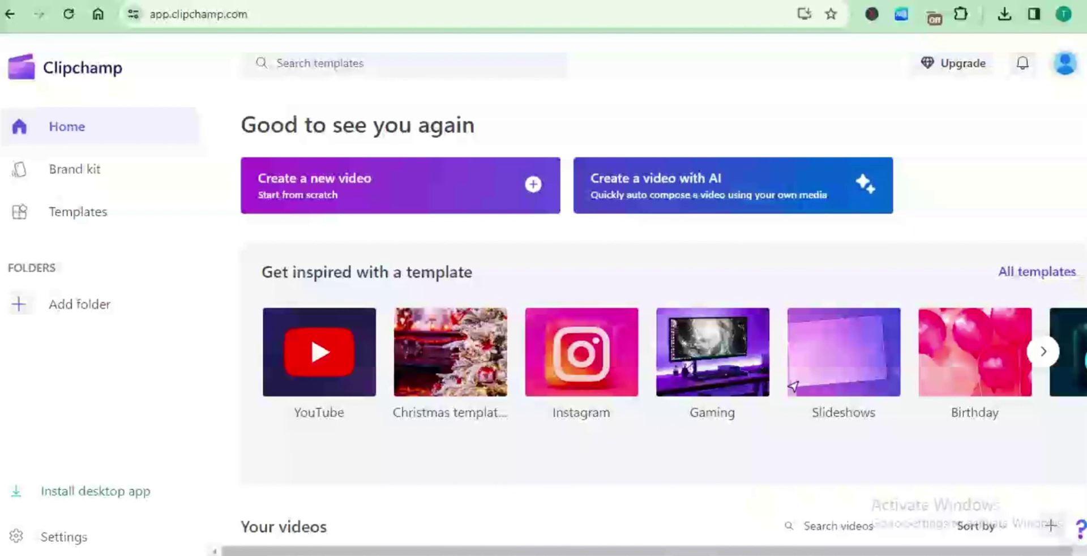
- Create a new blank video from Your videos and dismiss the transitions tip
{"action": "scroll", "coordinate": [792, 386], "scroll_direction": "down", "scroll_amount": 5}
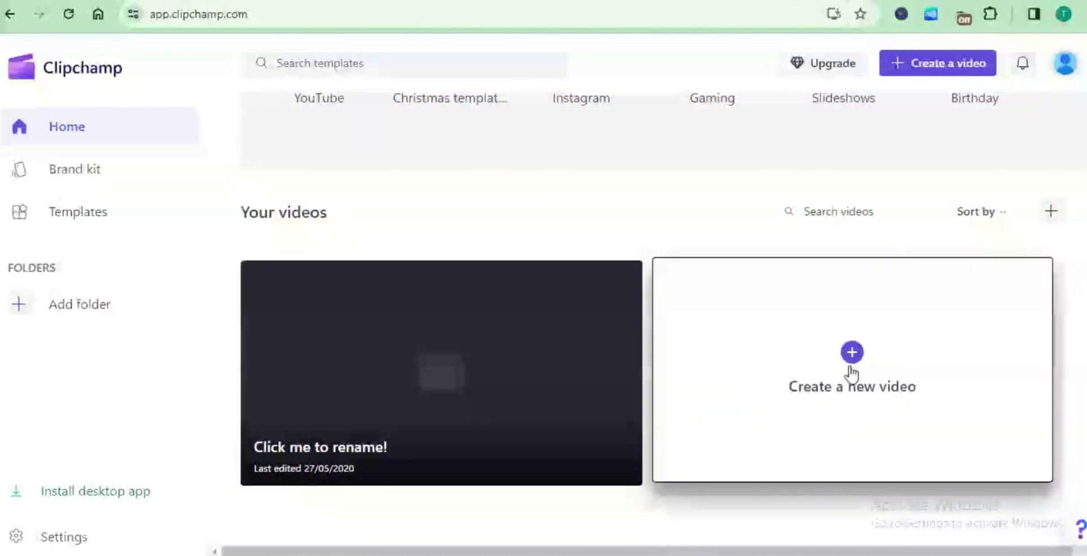
{"action": "left_click", "coordinate": [852, 374]}
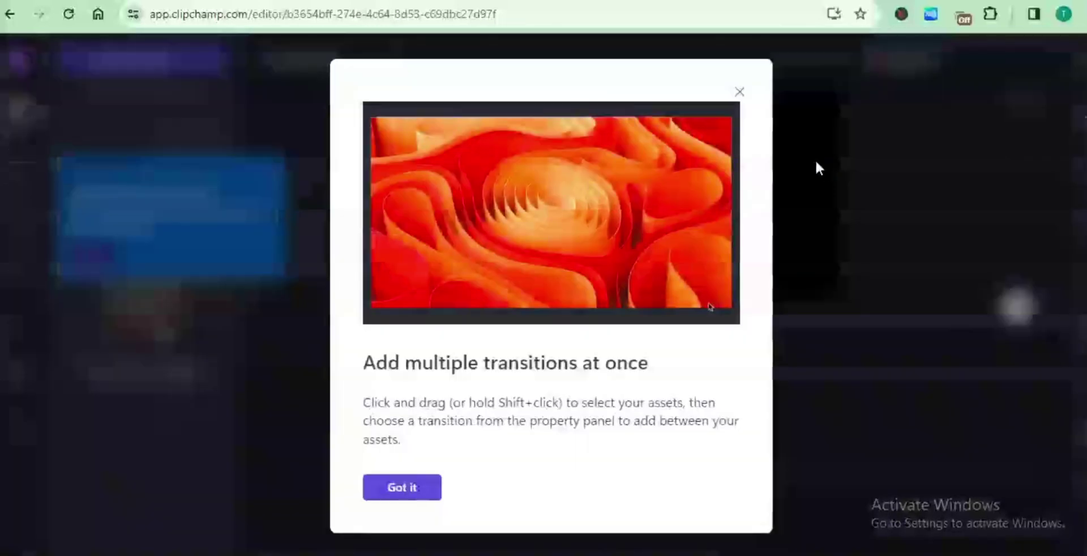
{"action": "left_click", "coordinate": [739, 92]}
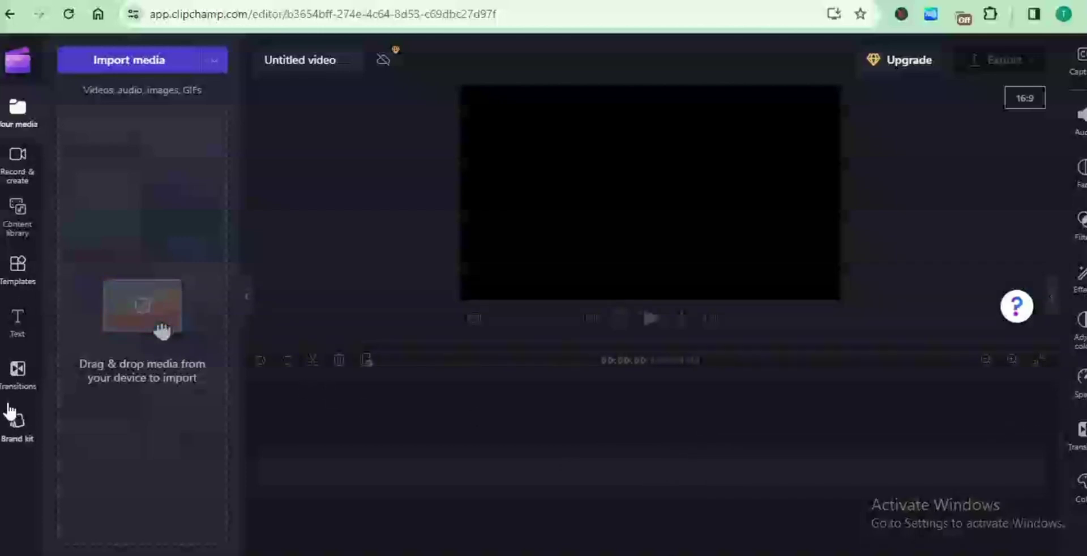
- Add a text-to-speech clip in English (United States) with the Christopher voice
{"action": "left_click", "coordinate": [46, 167]}
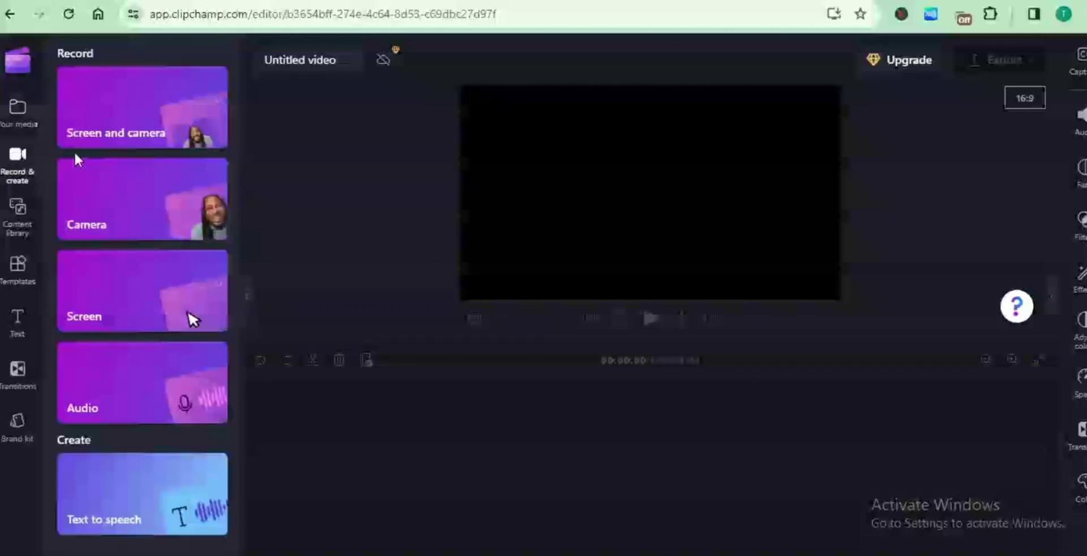
{"action": "left_click", "coordinate": [140, 508]}
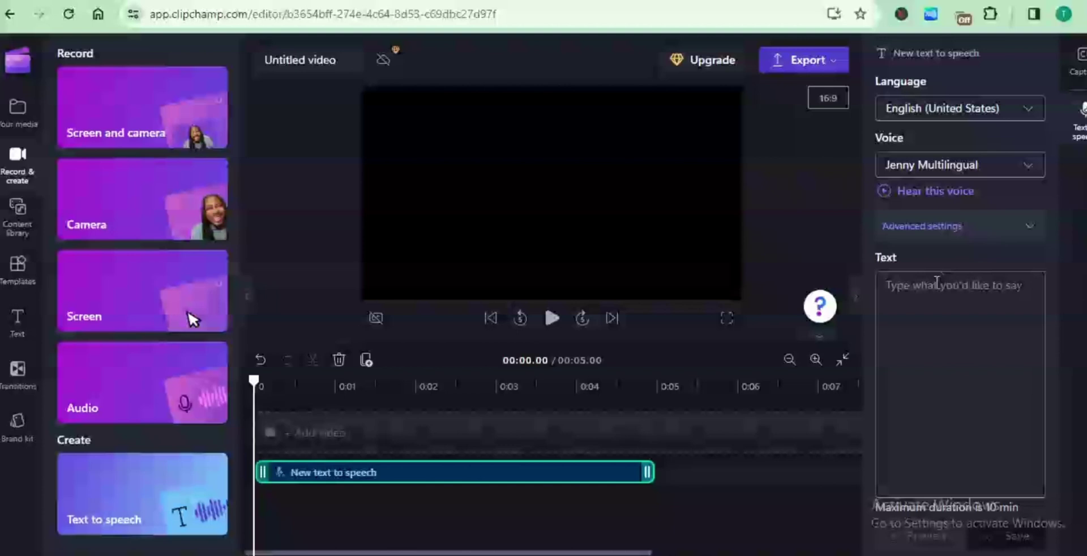
{"action": "left_click", "coordinate": [975, 107]}
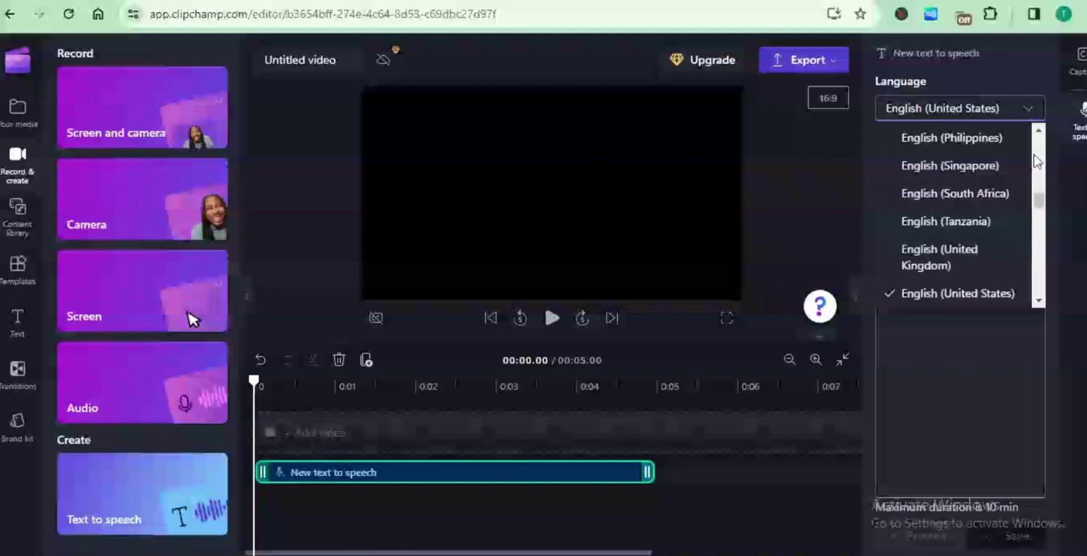
{"action": "left_click", "coordinate": [977, 108]}
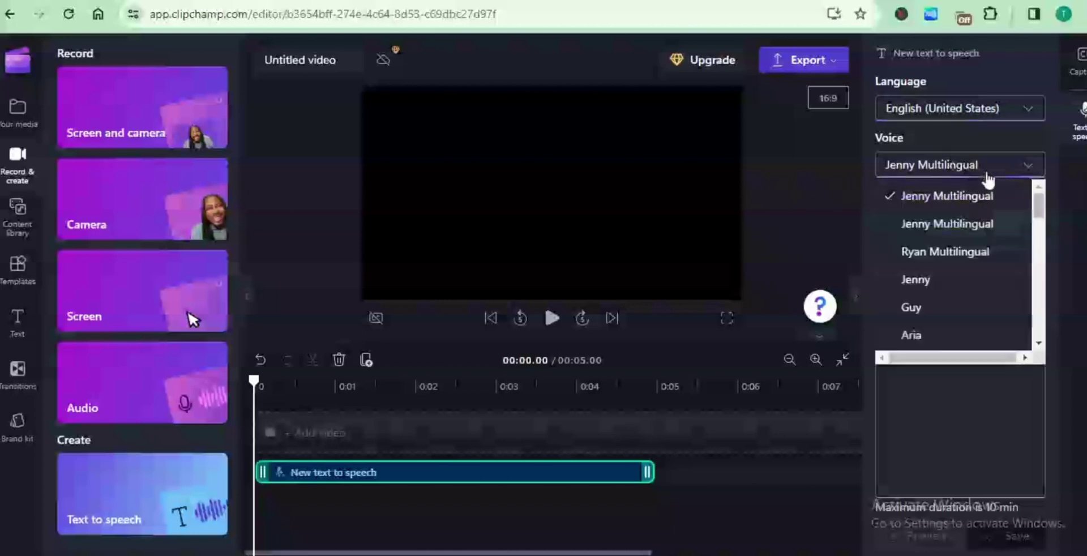
{"action": "left_click_drag", "start_coordinate": [1040, 209], "coordinate": [1040, 256]}
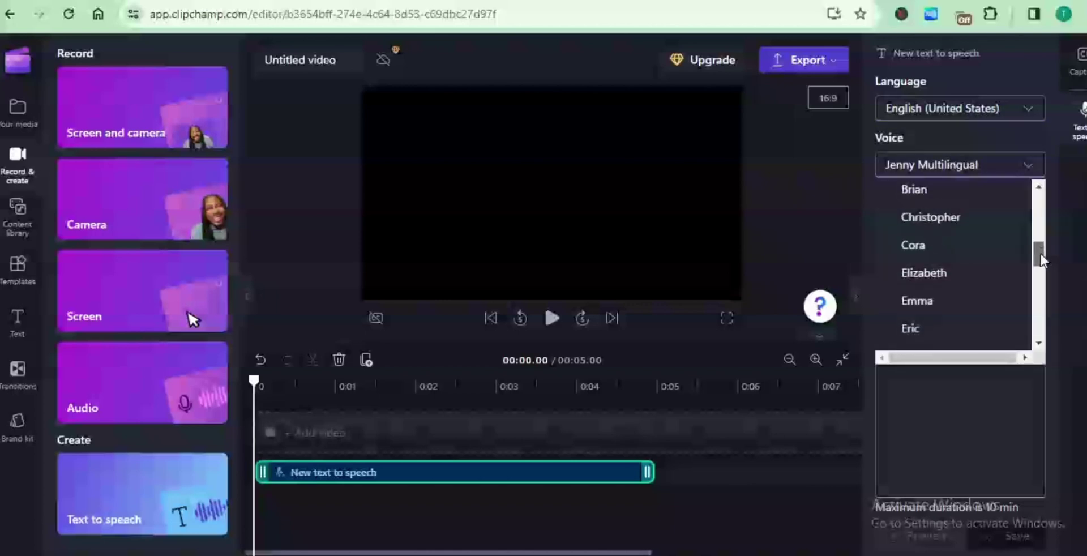
{"action": "left_click", "coordinate": [937, 219]}
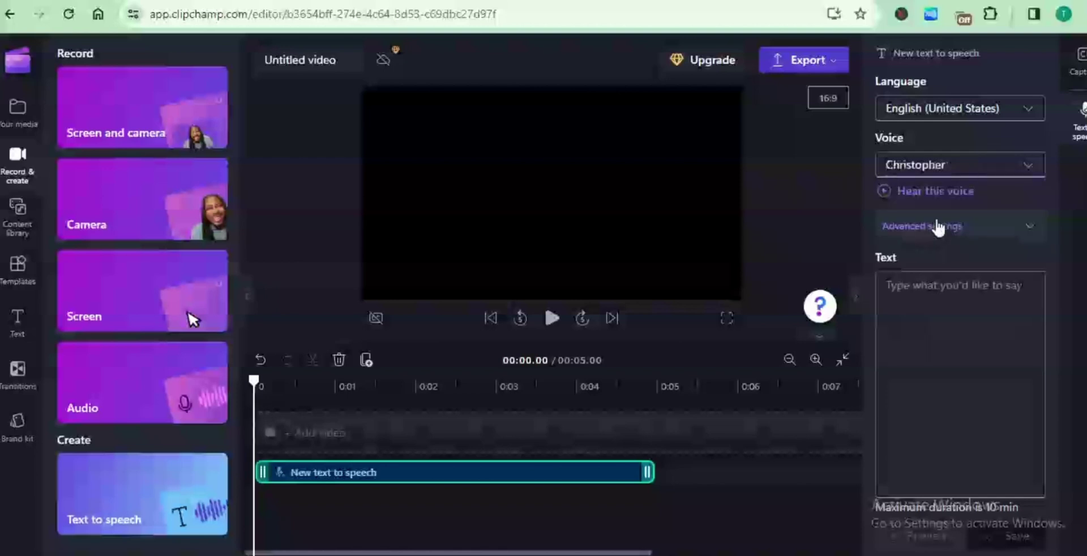
{"action": "left_click", "coordinate": [934, 226]}
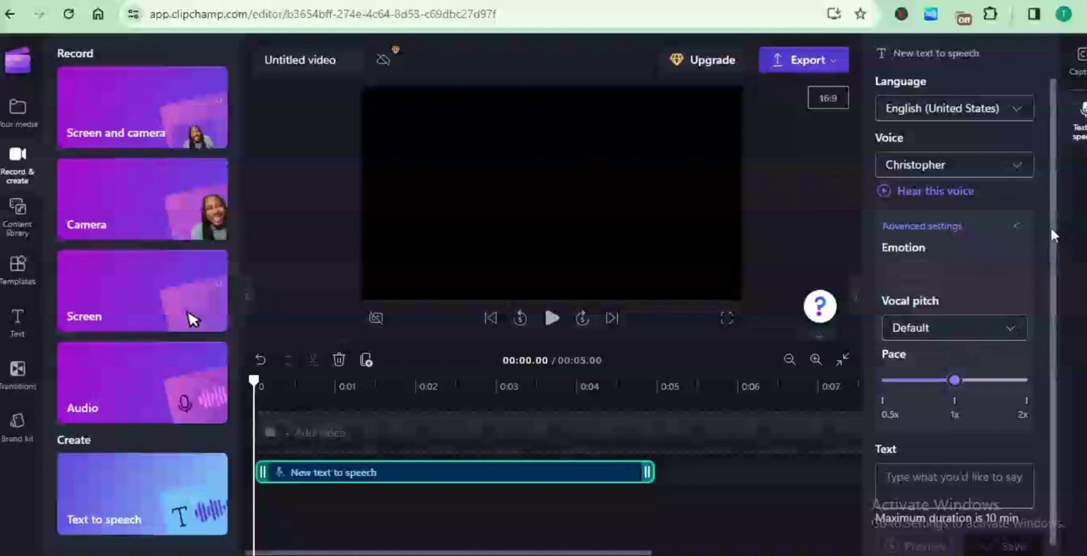
{"action": "scroll", "coordinate": [1011, 294], "scroll_direction": "down", "scroll_amount": 1}
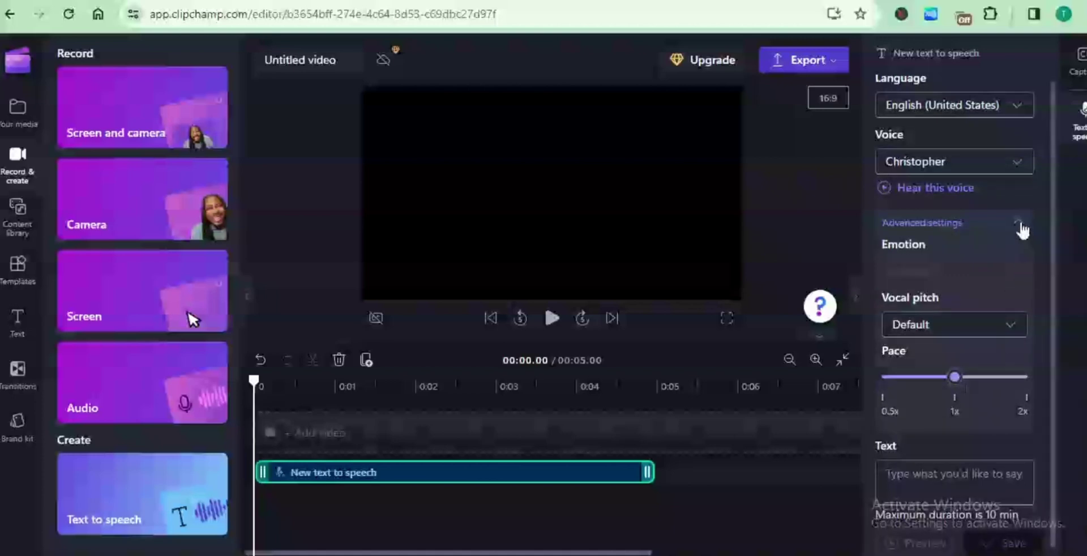
{"action": "left_click", "coordinate": [1022, 226]}
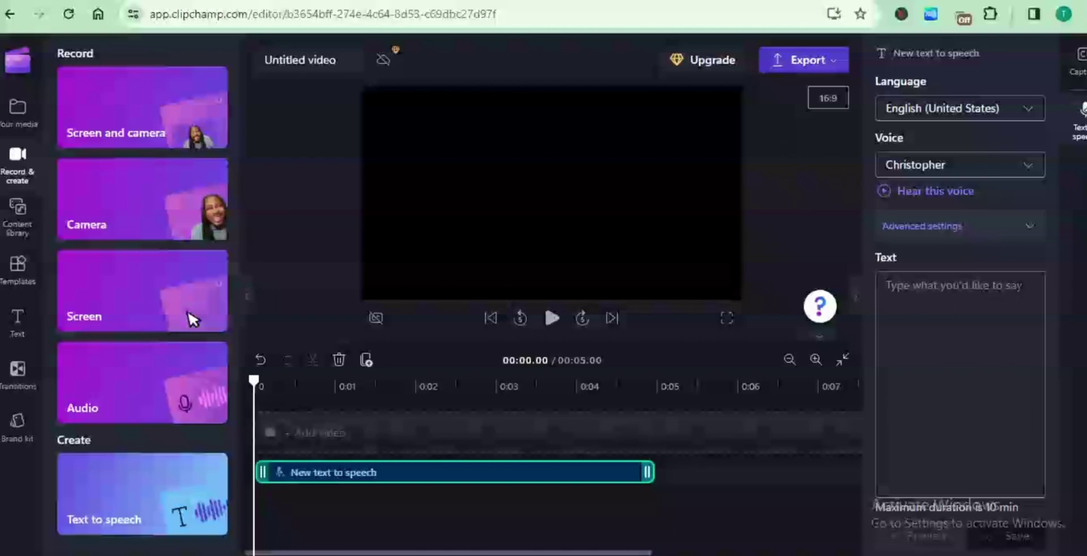
- Copy the article's eight opening paragraphs and bring up paste options in the script box
{"action": "key", "text": "alt+Tab"}
{"action": "scroll", "coordinate": [661, 97], "scroll_direction": "down", "scroll_amount": 4}
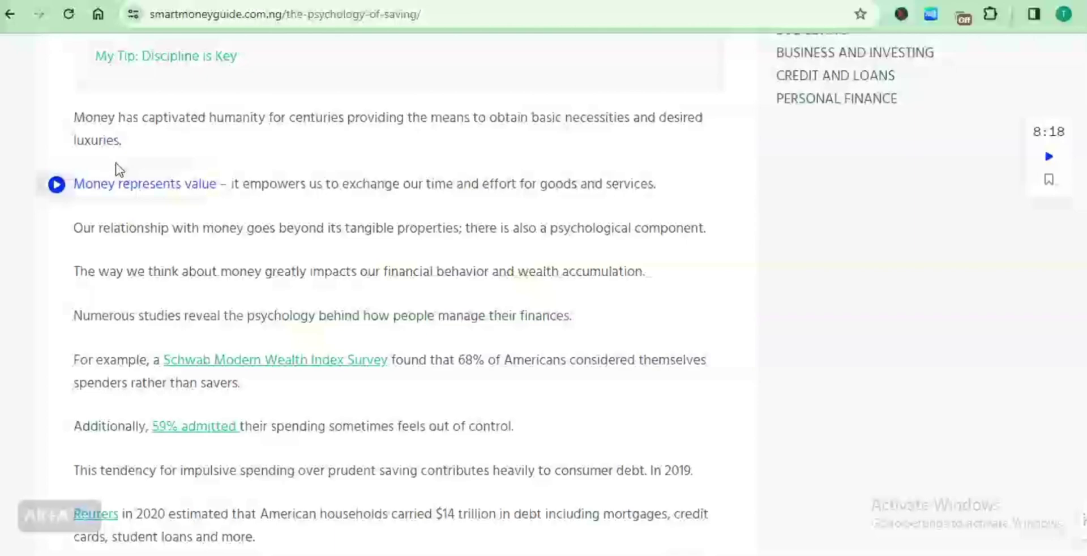
{"action": "left_click_drag", "start_coordinate": [75, 126], "coordinate": [692, 470]}
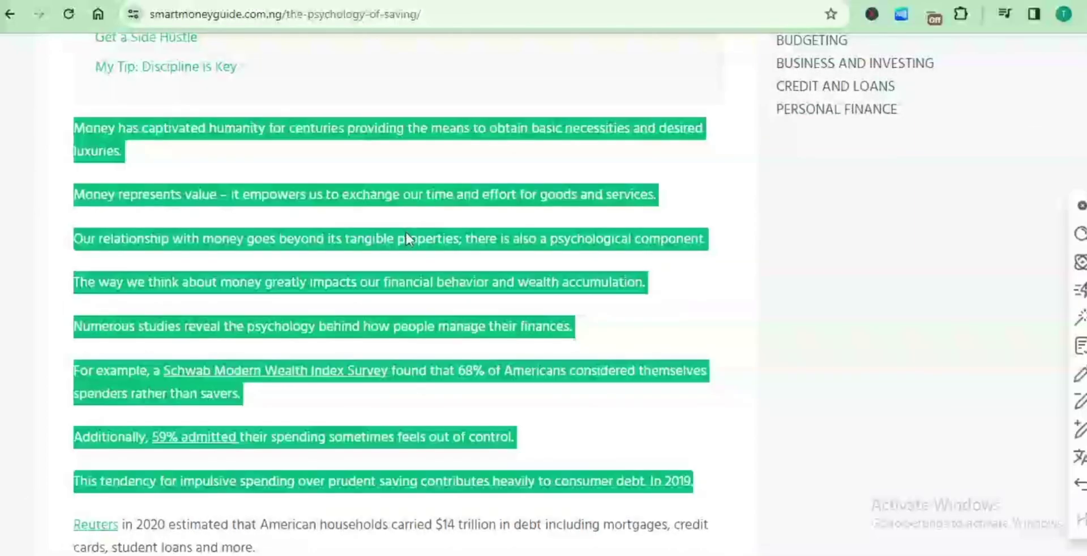
{"action": "key", "text": "alt+Tab"}
{"action": "right_click", "coordinate": [895, 288]}
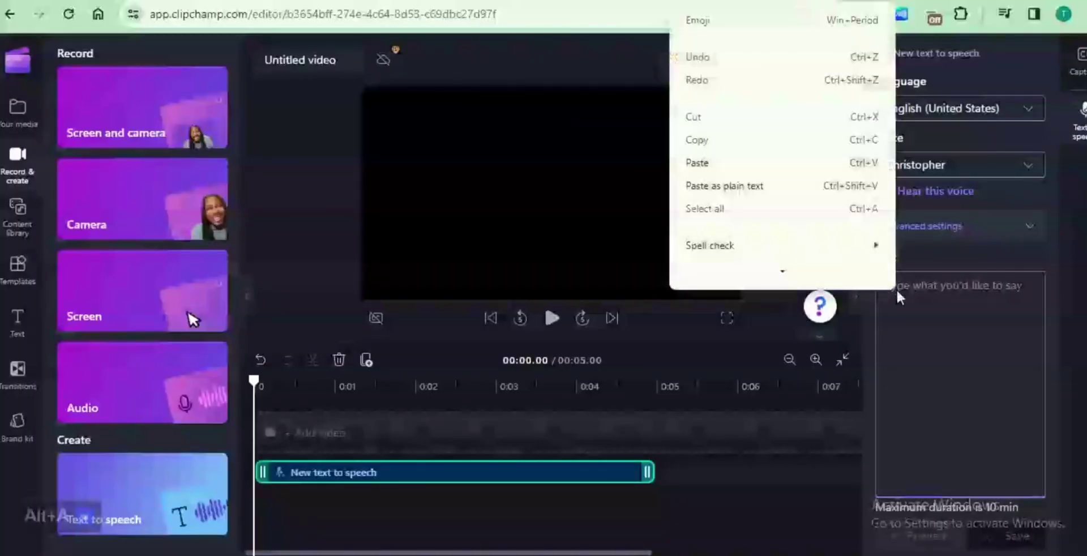
- Paste the article text into the narration script and preview the Christopher voice
{"action": "left_click", "coordinate": [787, 162]}
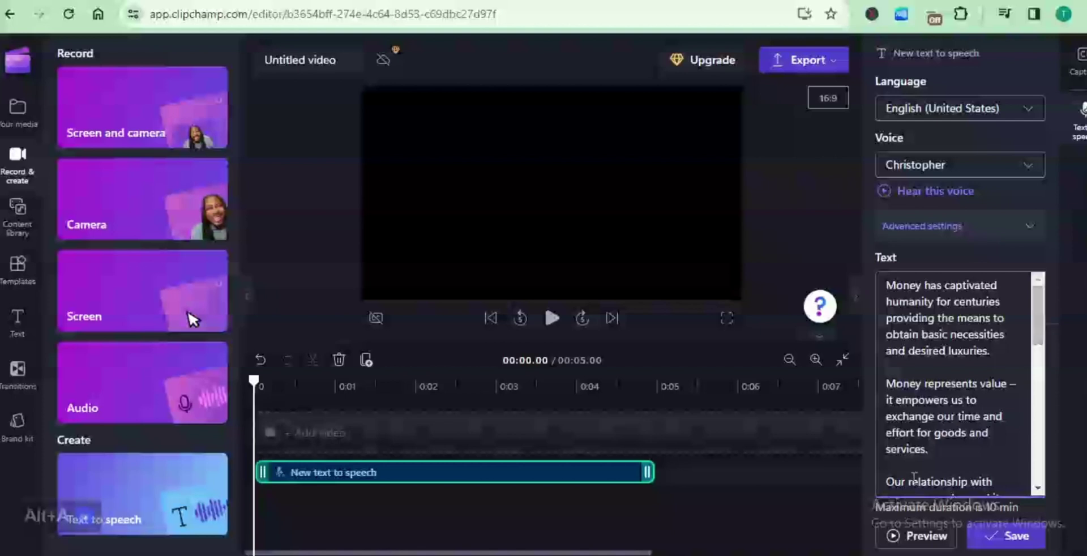
{"action": "left_click", "coordinate": [924, 538]}
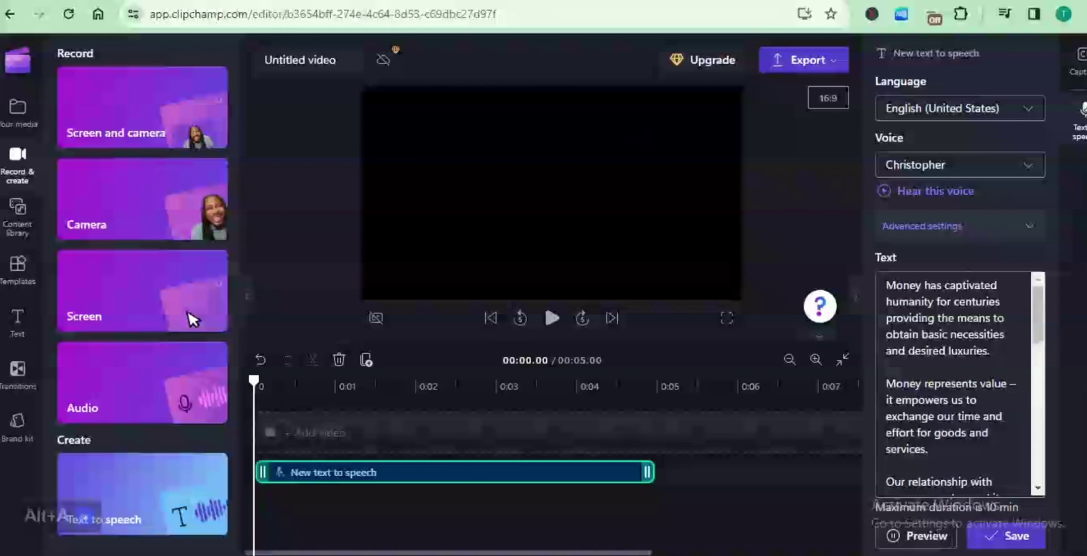
{"action": "key", "text": "ctrl+Tab"}
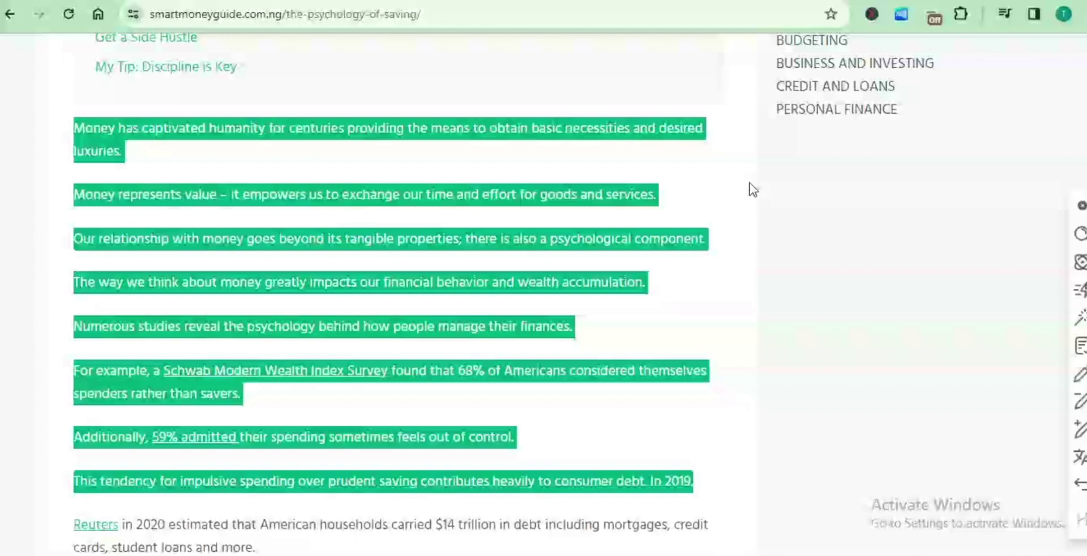
{"action": "key", "text": "alt+Tab"}
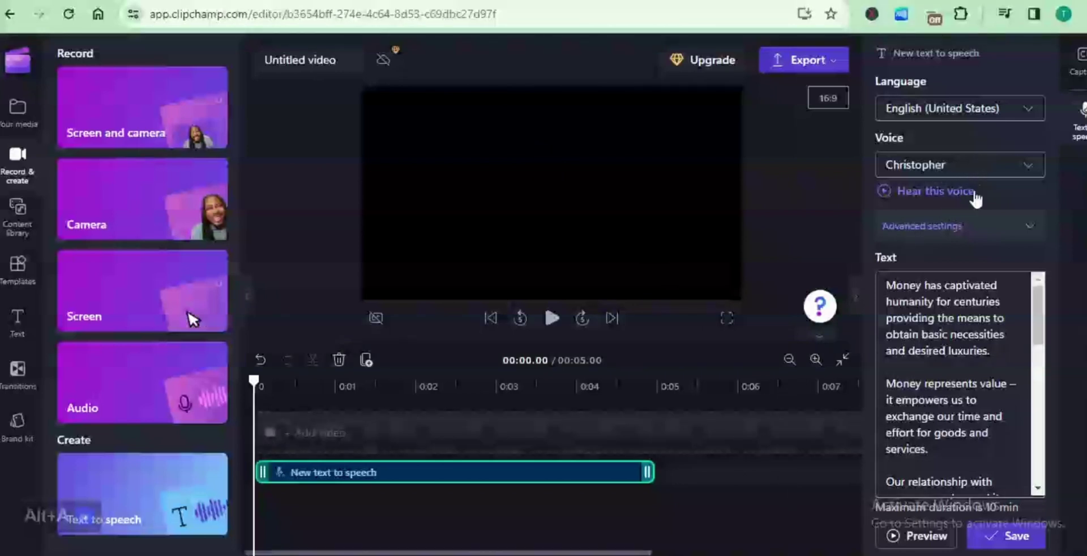
- Save the 54-second narration clip and collapse the properties sidebar
{"action": "left_click", "coordinate": [999, 535]}
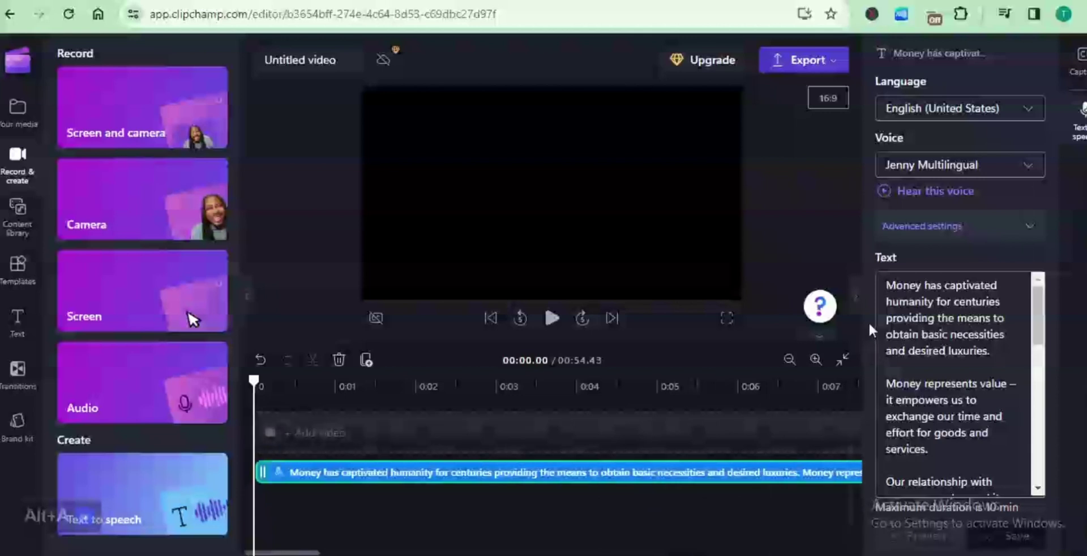
{"action": "left_click", "coordinate": [855, 297]}
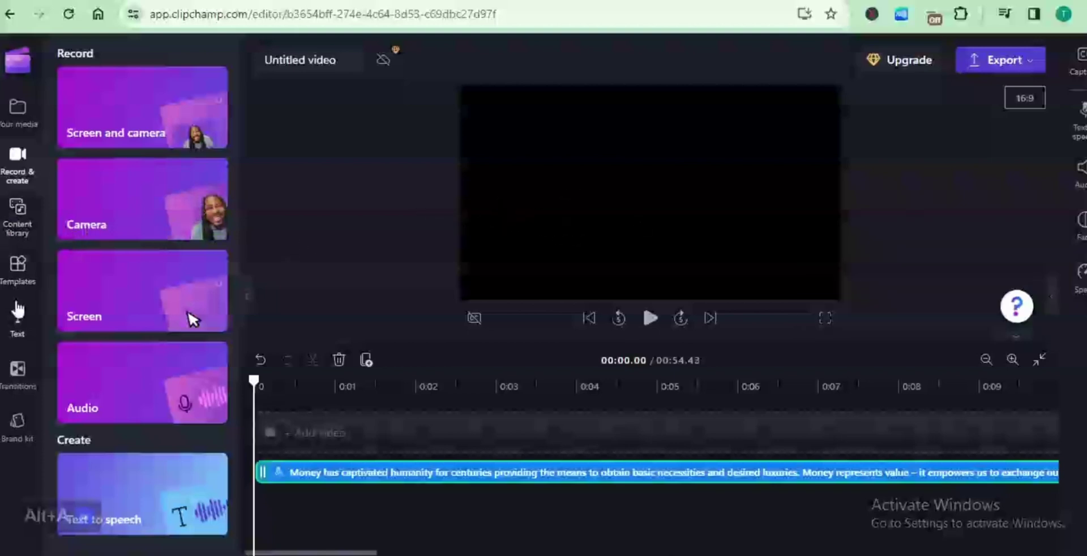
- Add the free stock clip 'Green ripples on dark background' above the narration track
{"action": "left_click", "coordinate": [18, 234]}
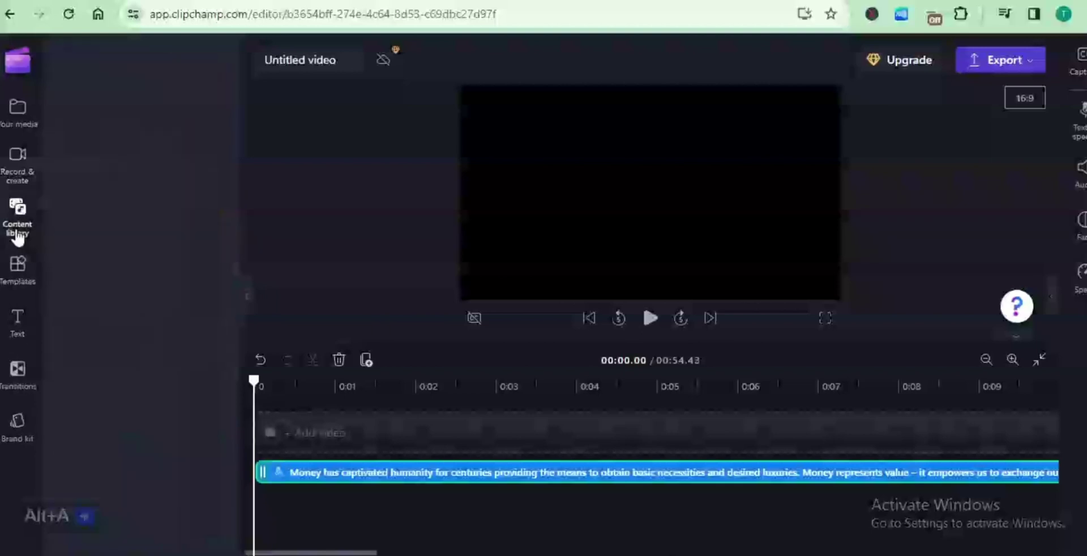
{"action": "scroll", "coordinate": [236, 287], "scroll_direction": "down", "scroll_amount": 1}
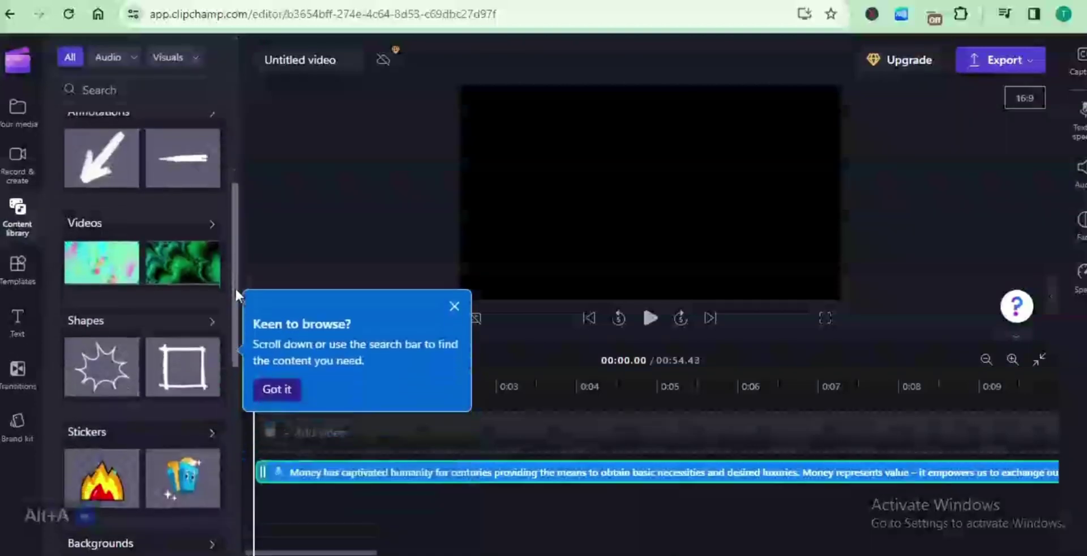
{"action": "left_click", "coordinate": [177, 222]}
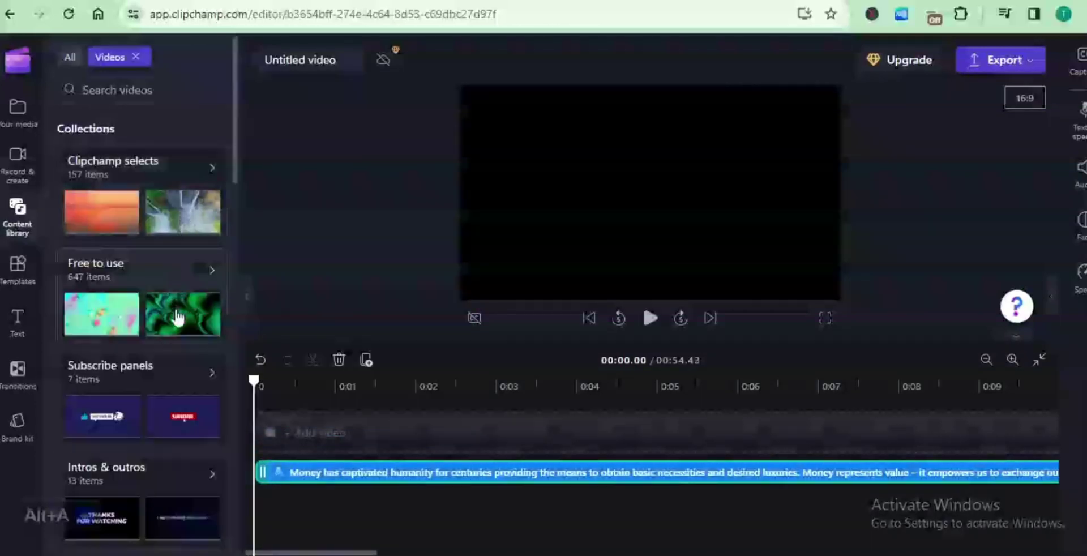
{"action": "left_click", "coordinate": [177, 317]}
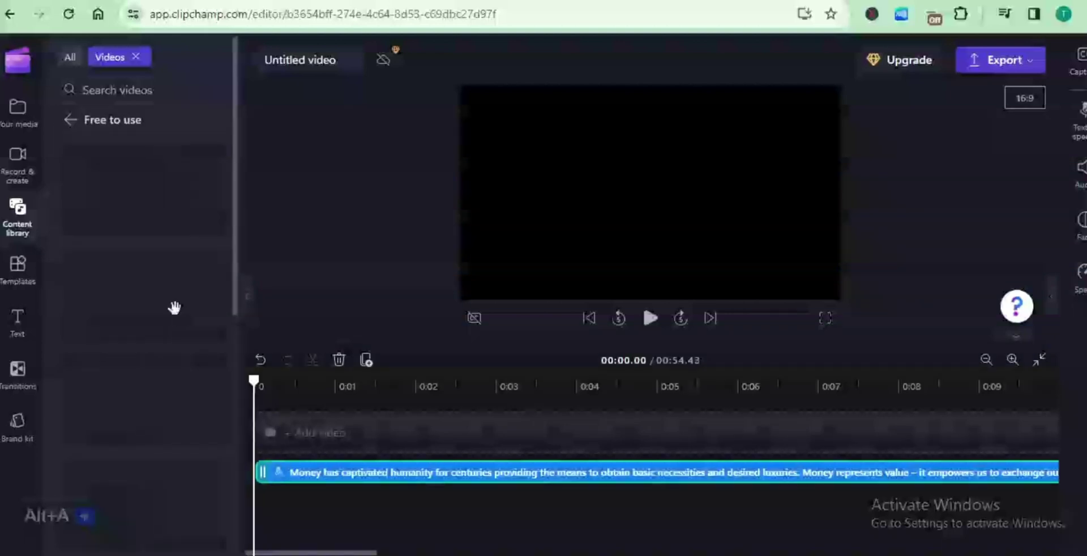
{"action": "left_click", "coordinate": [214, 349]}
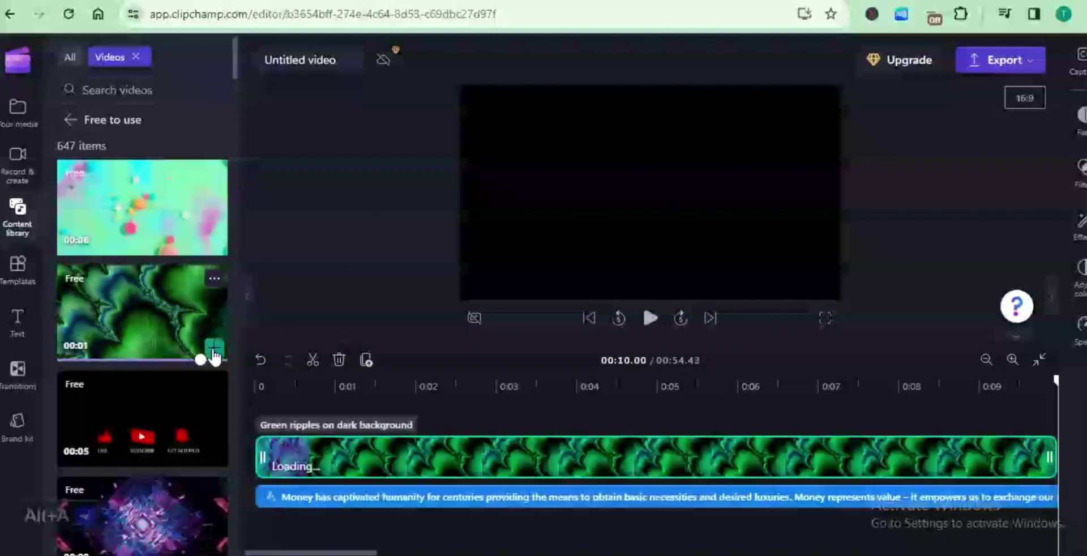
{"action": "left_click", "coordinate": [650, 319]}
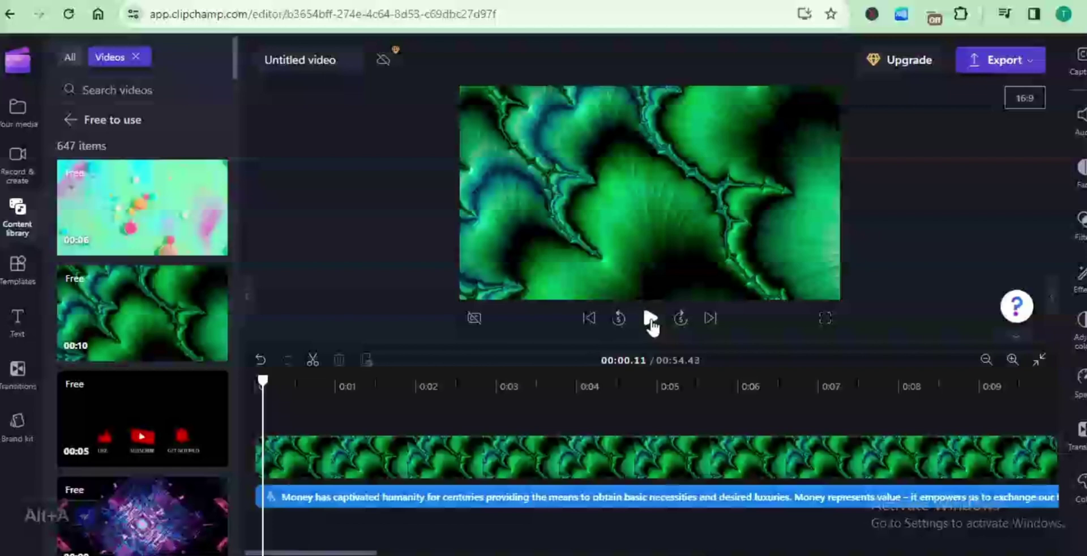
- Play back the video with narration, then show the export quality options
{"action": "left_click", "coordinate": [650, 320]}
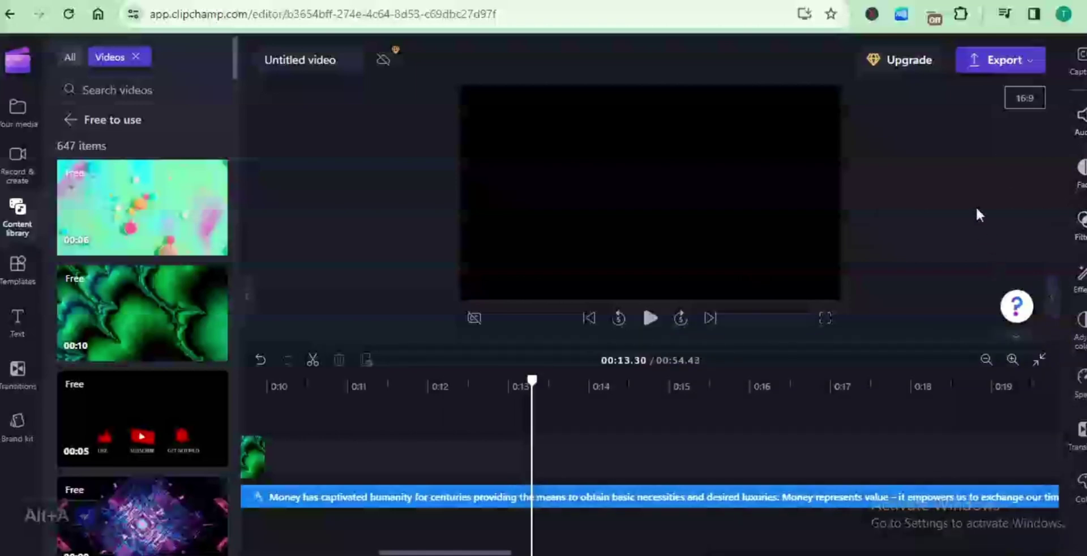
{"action": "left_click", "coordinate": [1029, 66]}
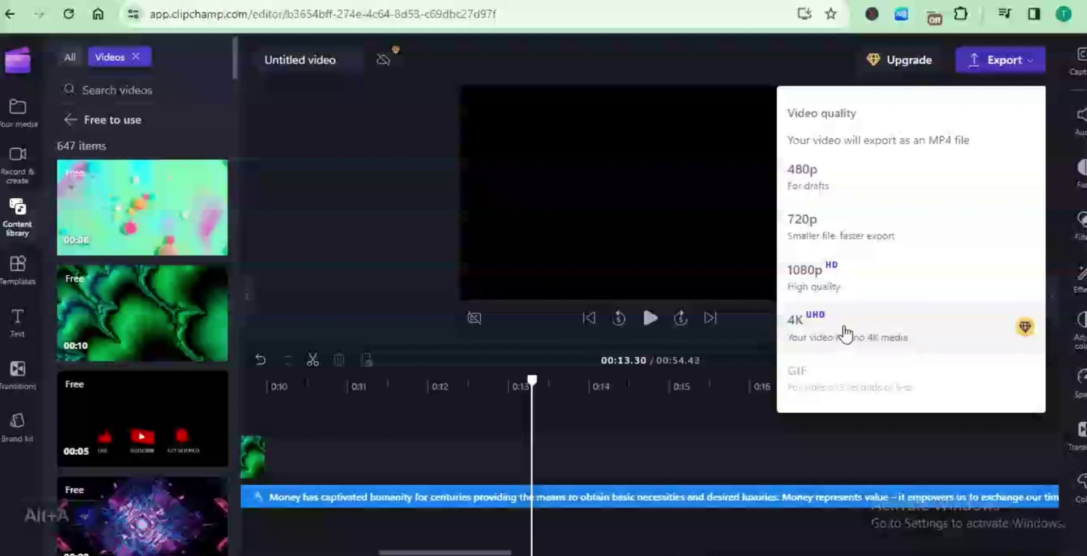
- Export the video at 1080p, producing a 54-second, 23.91 MB file
{"action": "left_click", "coordinate": [861, 287]}
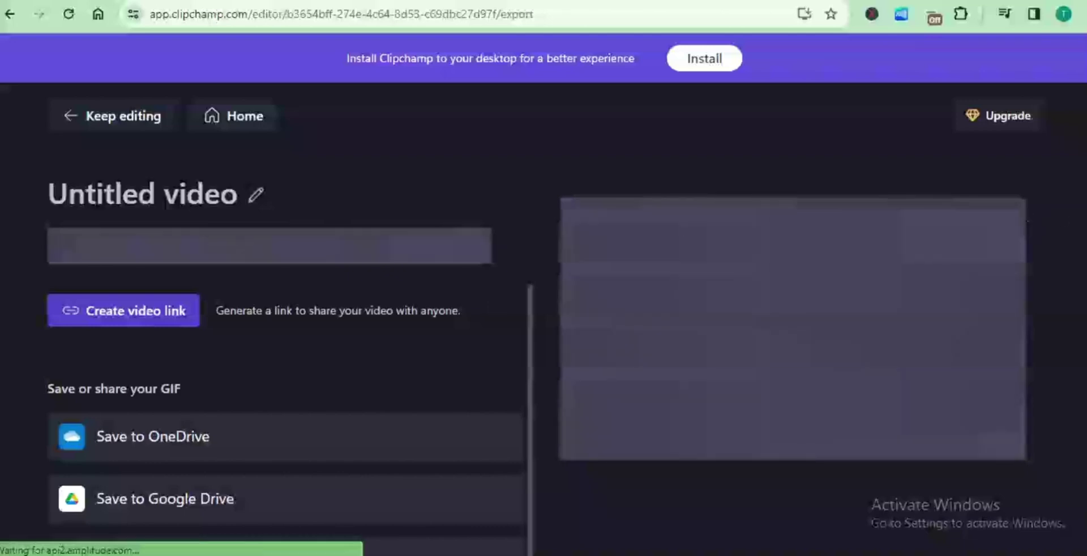
{"action": "scroll", "coordinate": [543, 294], "scroll_direction": "down", "scroll_amount": 2}
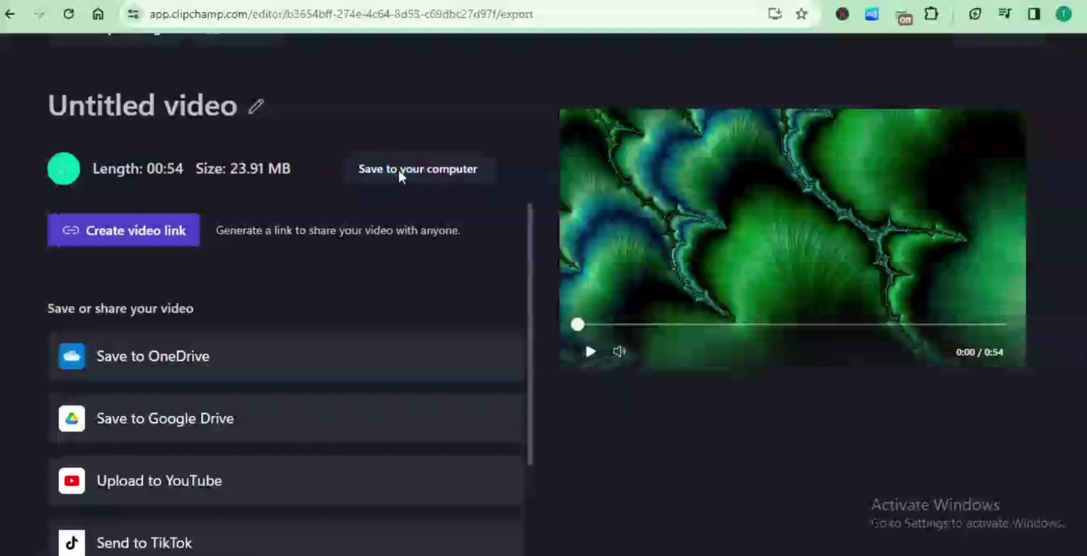
- Save the exported video to the computer, opening the Save As dialog in Downloads
{"action": "left_click", "coordinate": [399, 169]}
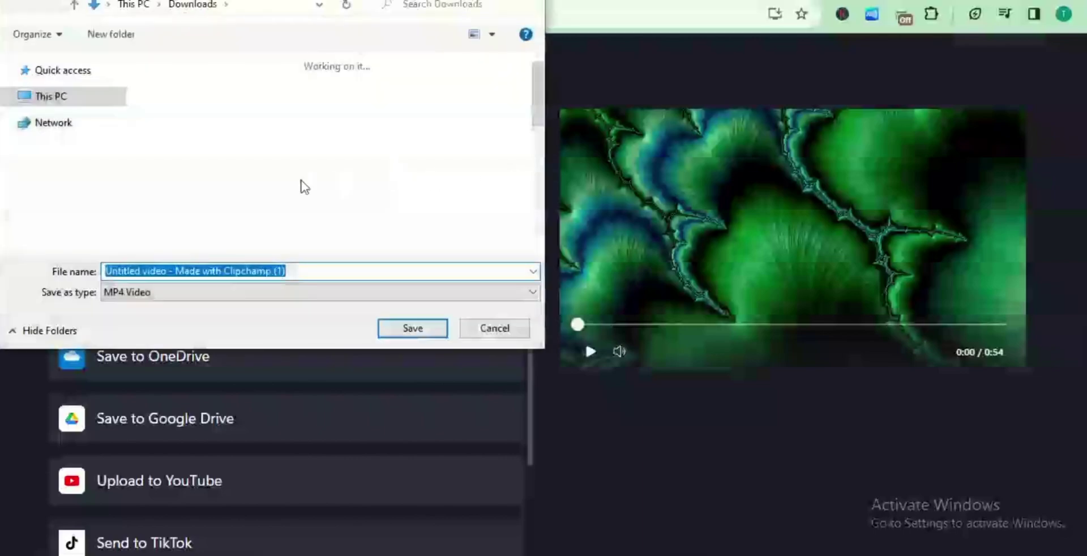